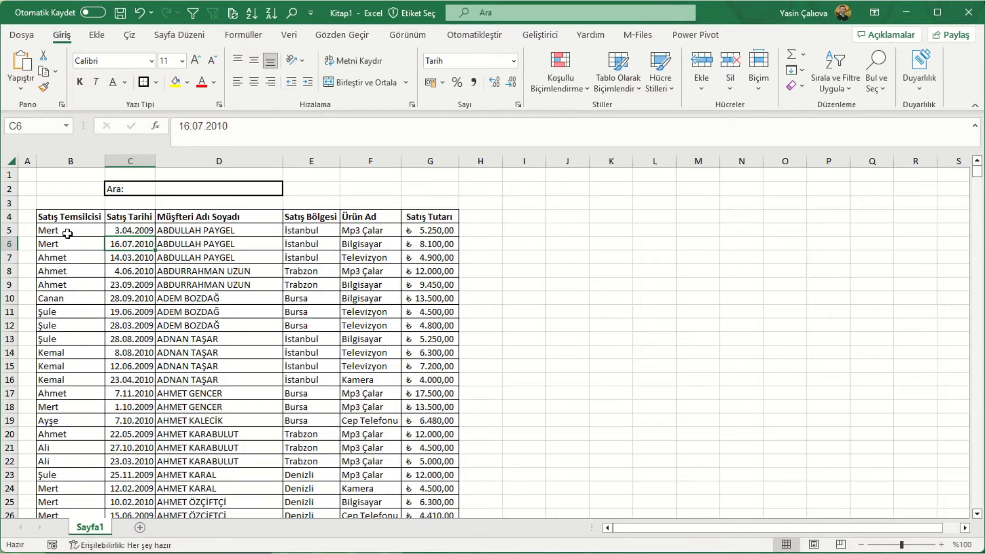
- Test a trial name in search cell D2, then delete it
{"action": "left_click", "coordinate": [191, 190]}
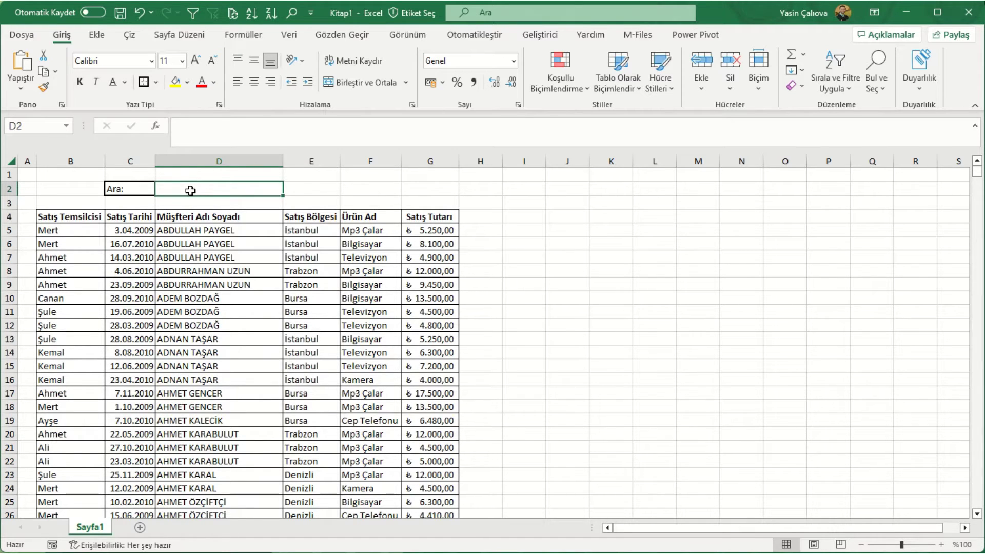
{"action": "type", "text": "ABDULLA"}
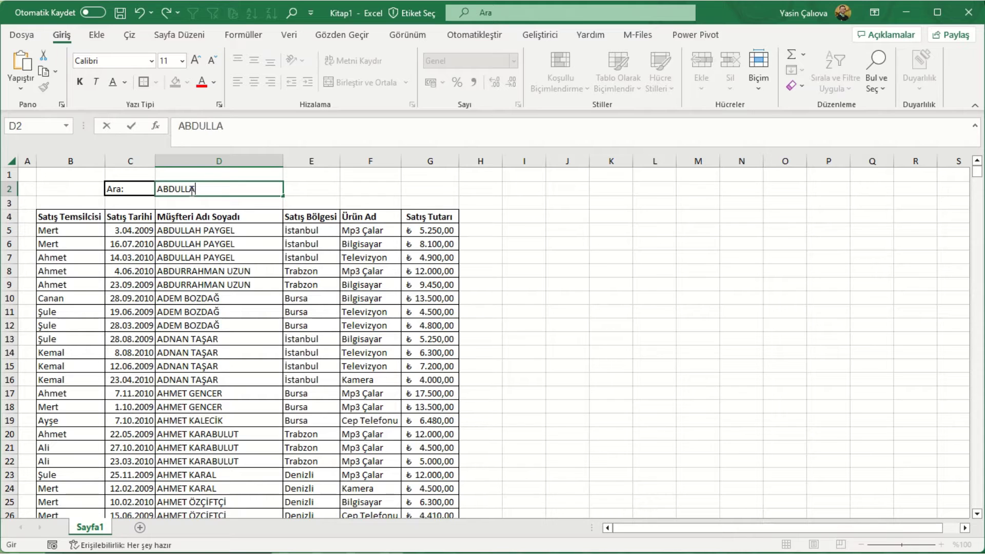
{"action": "type", "text": "H"}
{"action": "key", "text": "Return"}
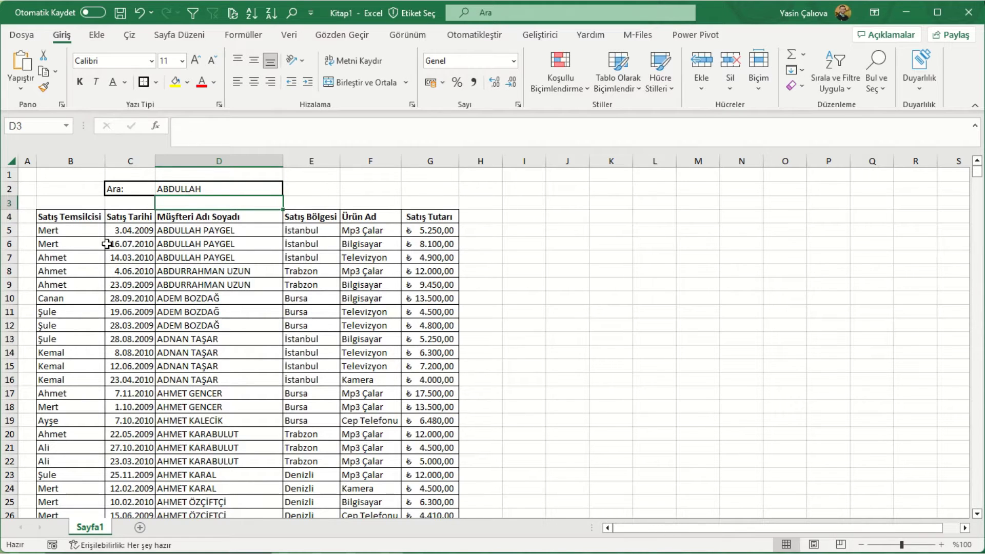
{"action": "left_click", "coordinate": [206, 190]}
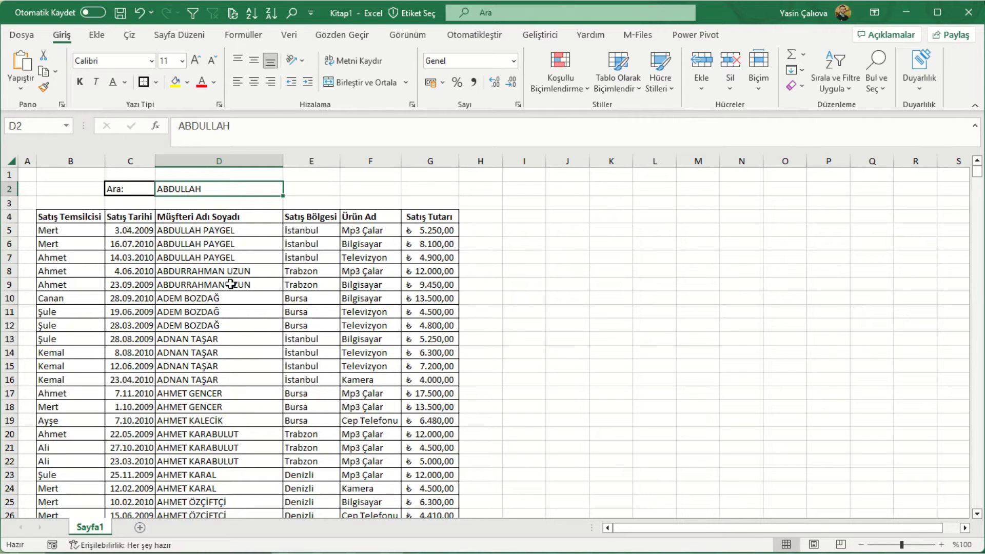
{"action": "key", "text": "Delete"}
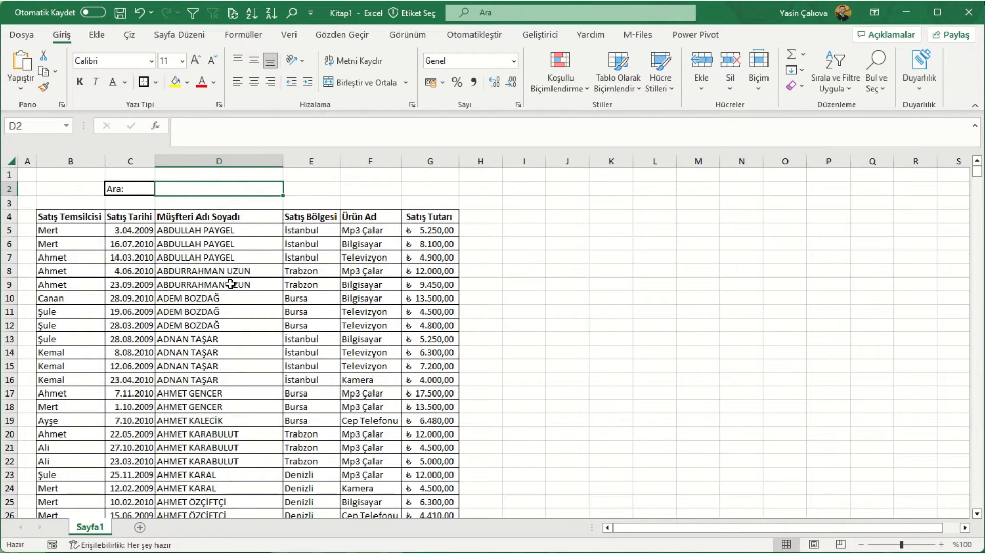
- Try selecting the table header rows and the first sales row B5:G5, then deselect
{"action": "left_click", "coordinate": [218, 258]}
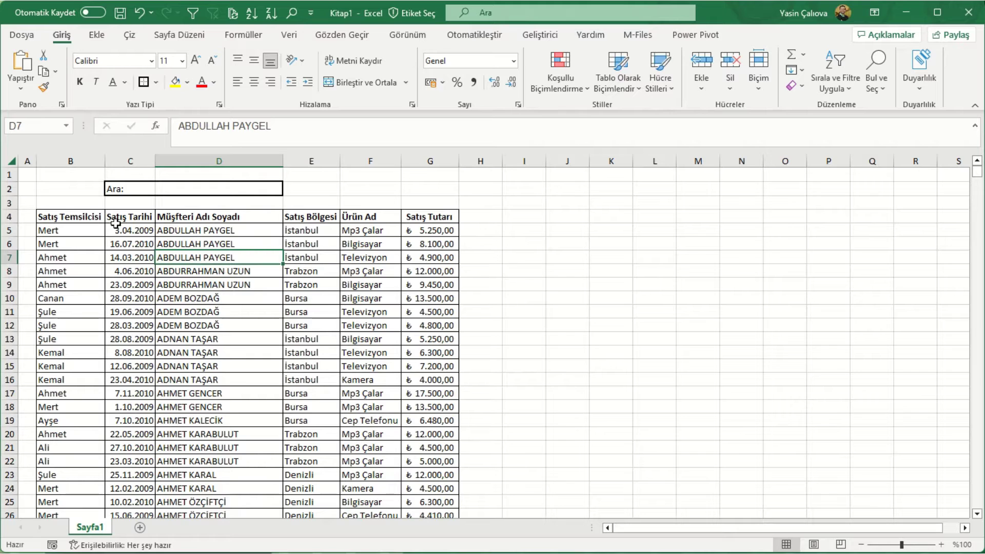
{"action": "left_click_drag", "start_coordinate": [68, 217], "coordinate": [414, 370]}
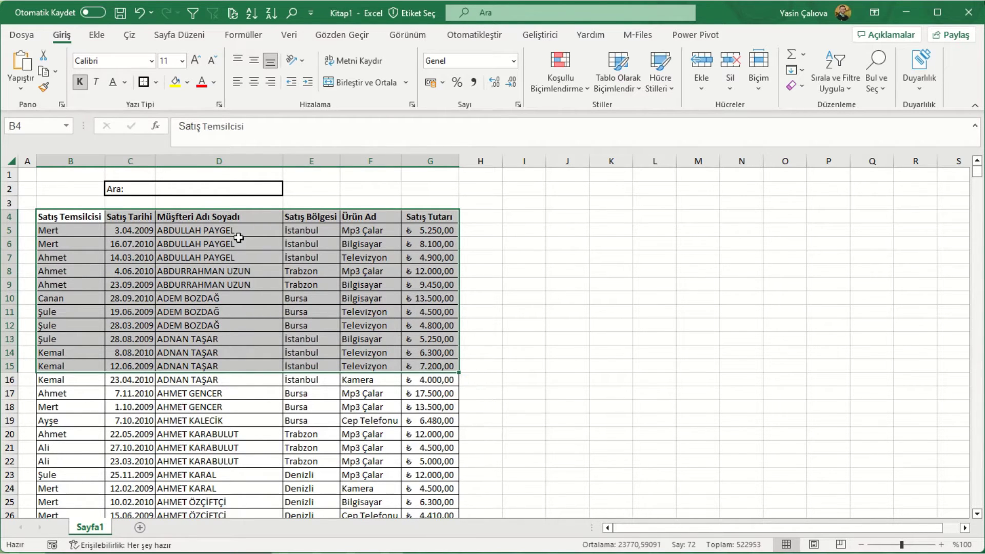
{"action": "left_click", "coordinate": [218, 244]}
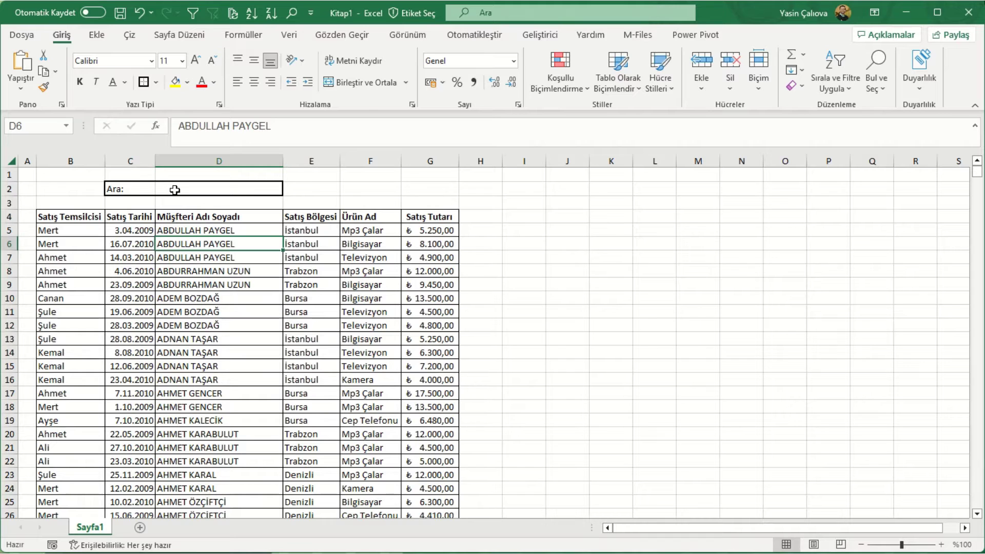
{"action": "left_click", "coordinate": [174, 188]}
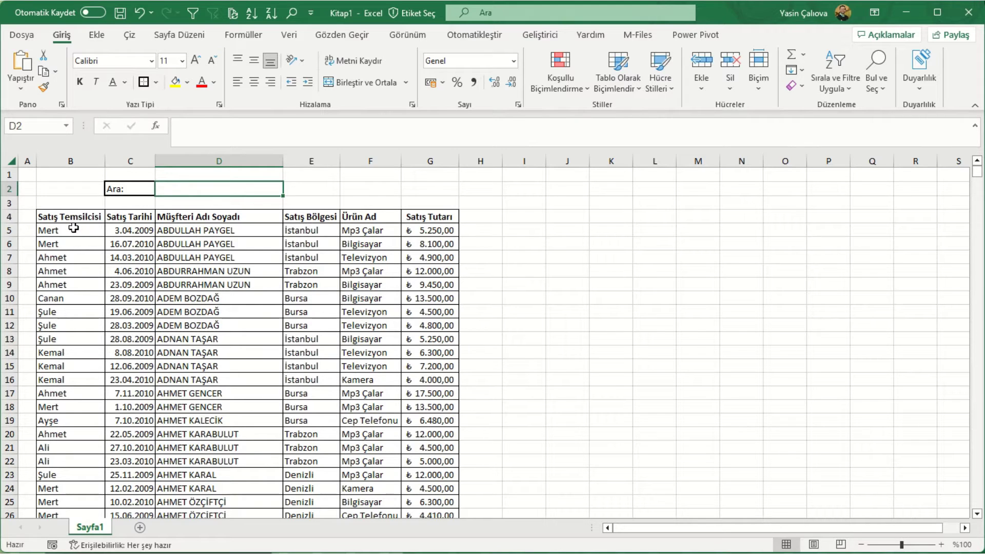
{"action": "left_click_drag", "start_coordinate": [73, 230], "coordinate": [429, 232]}
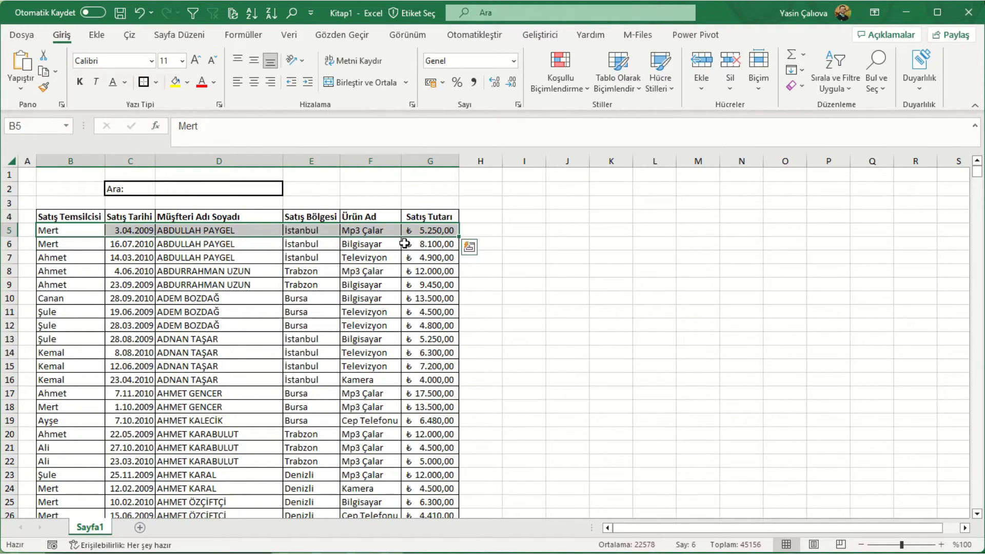
{"action": "left_click", "coordinate": [224, 246]}
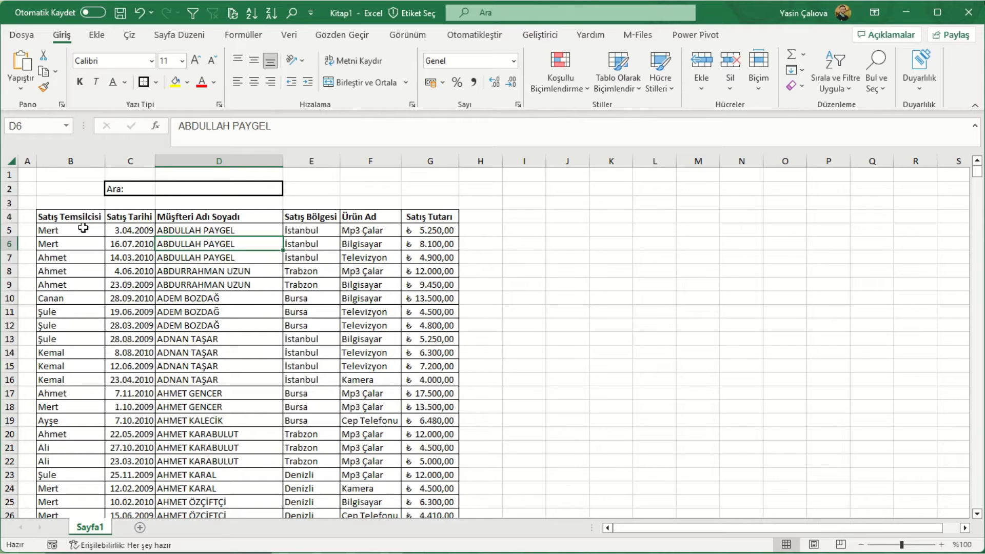
- Select the sales records from B5 to G1133 and scroll back to the top
{"action": "left_click", "coordinate": [83, 228]}
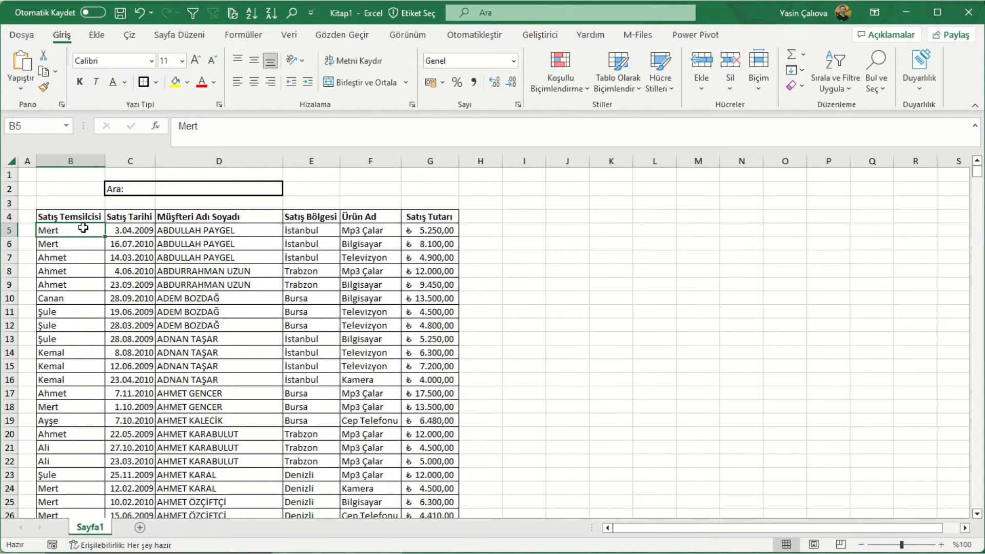
{"action": "key", "text": "ctrl+shift+Down"}
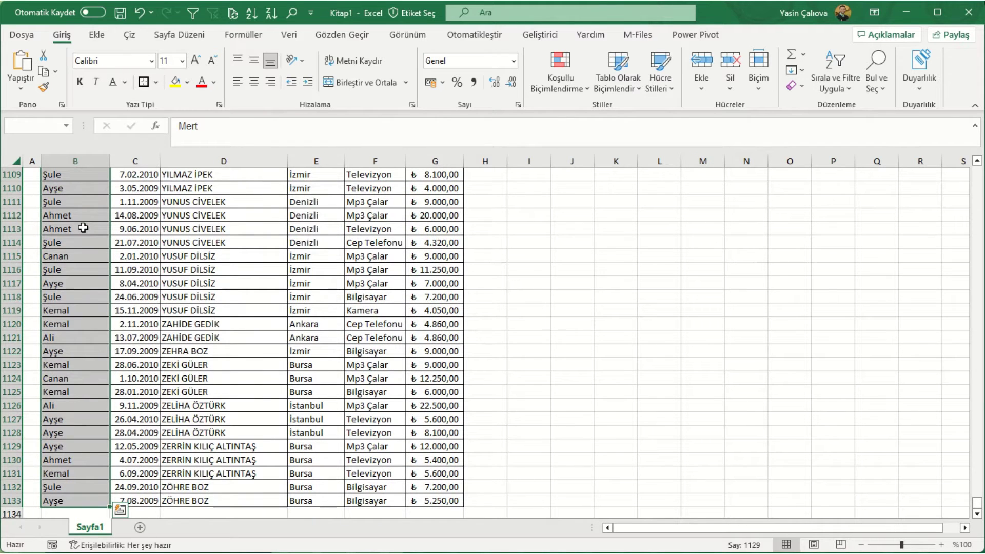
{"action": "key", "text": "ctrl+shift+Right"}
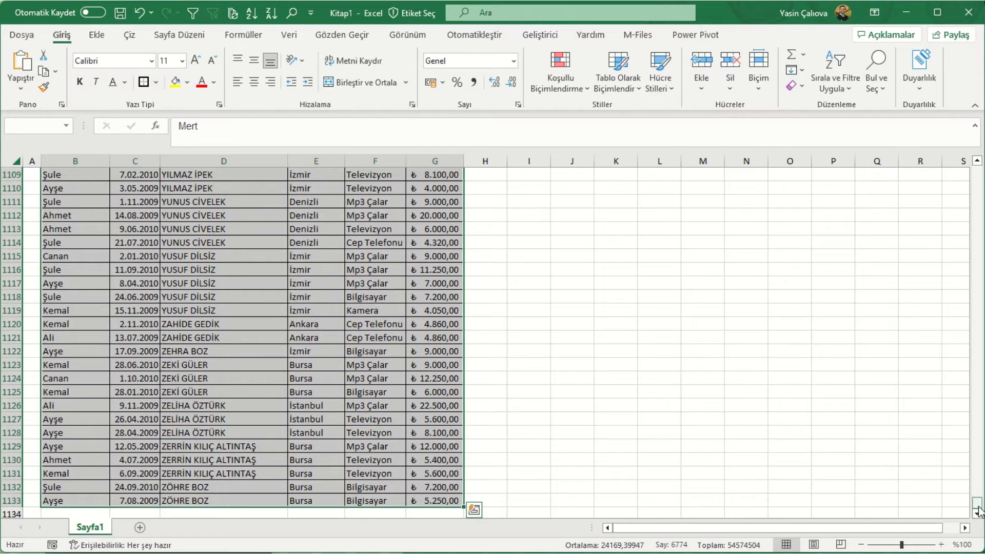
{"action": "left_click_drag", "start_coordinate": [976, 504], "coordinate": [969, 163]}
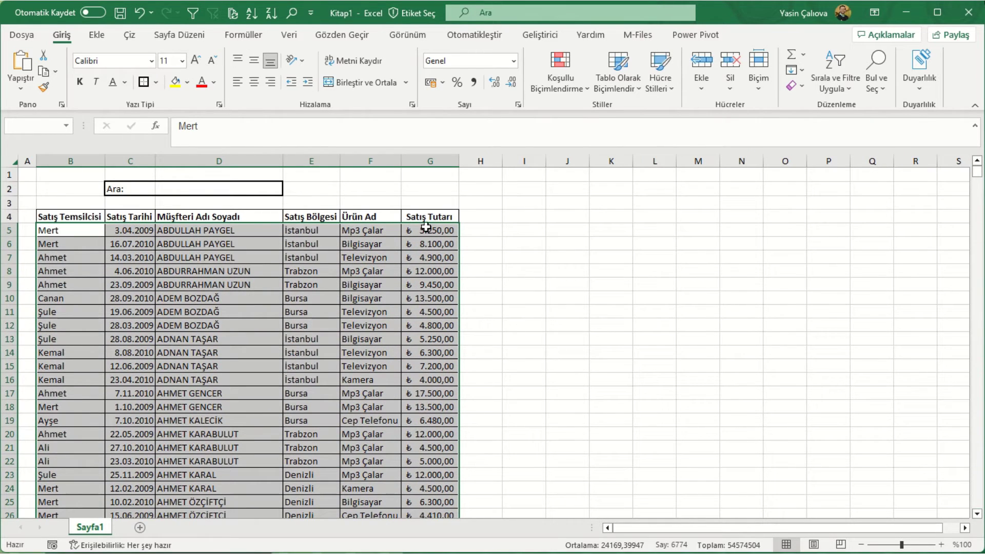
- Create a new conditional formatting rule of type 'Use a formula to determine which cells to format'
{"action": "left_click", "coordinate": [567, 88]}
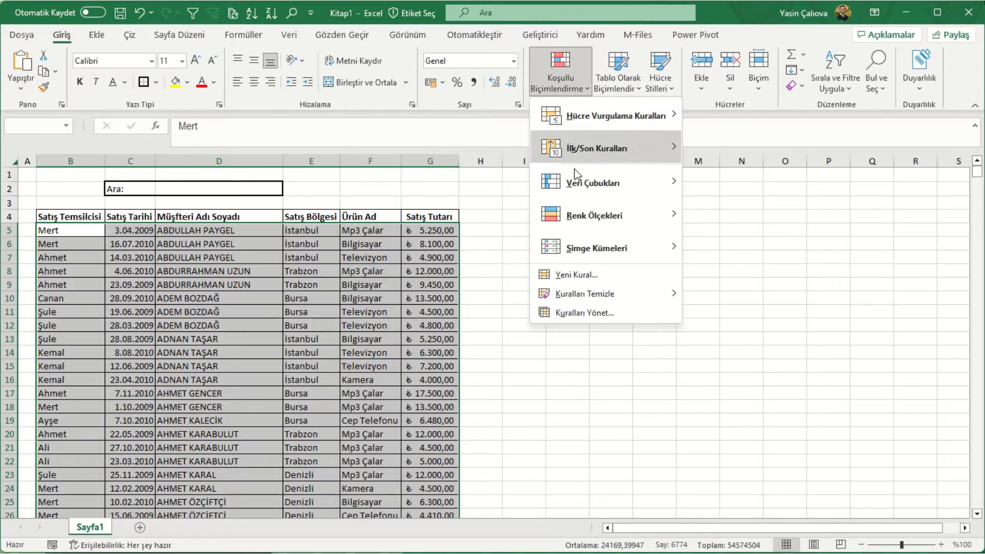
{"action": "left_click", "coordinate": [573, 275]}
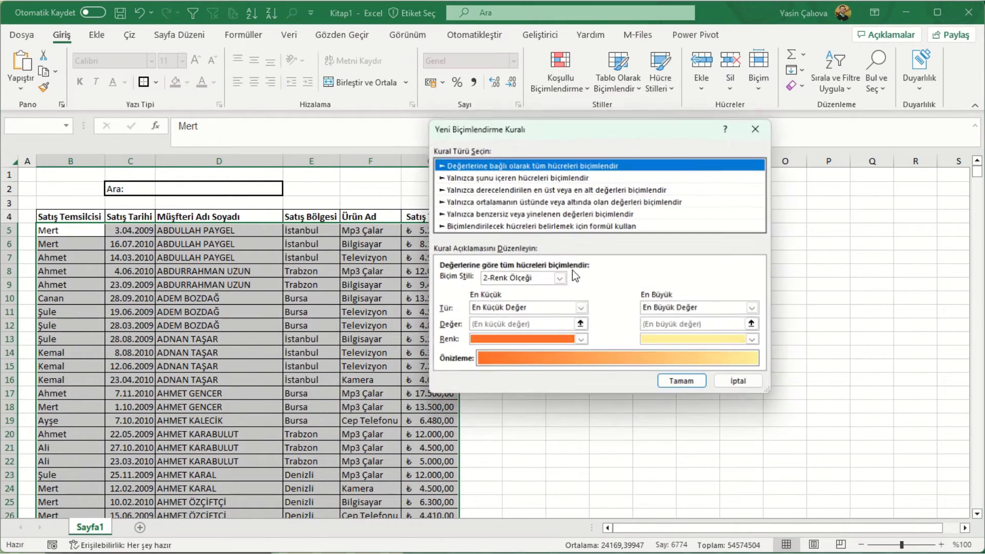
{"action": "left_click", "coordinate": [528, 225]}
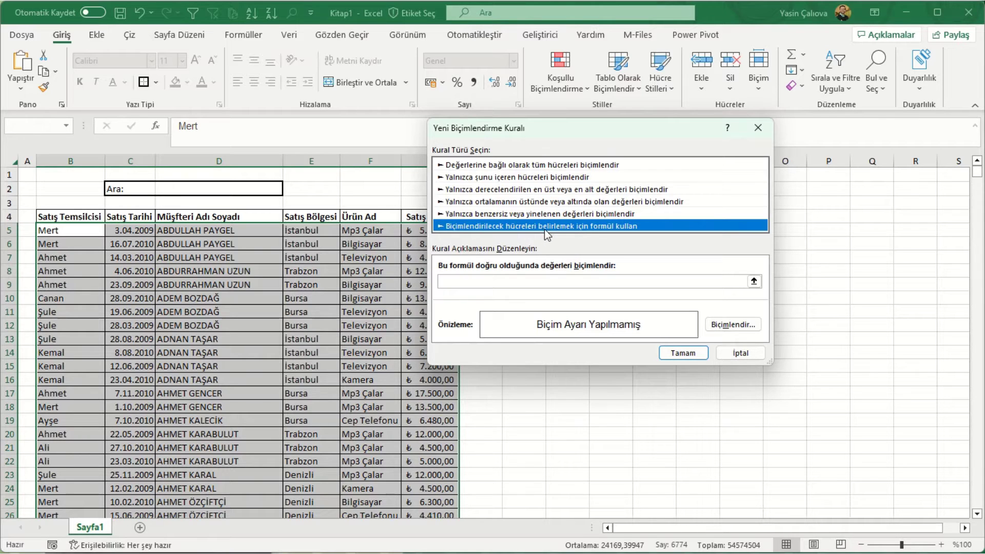
- Start the rule formula with =MBUL( and insert references to search cell D2 and cell B5
{"action": "left_click", "coordinate": [492, 278]}
{"action": "left_click", "coordinate": [485, 280]}
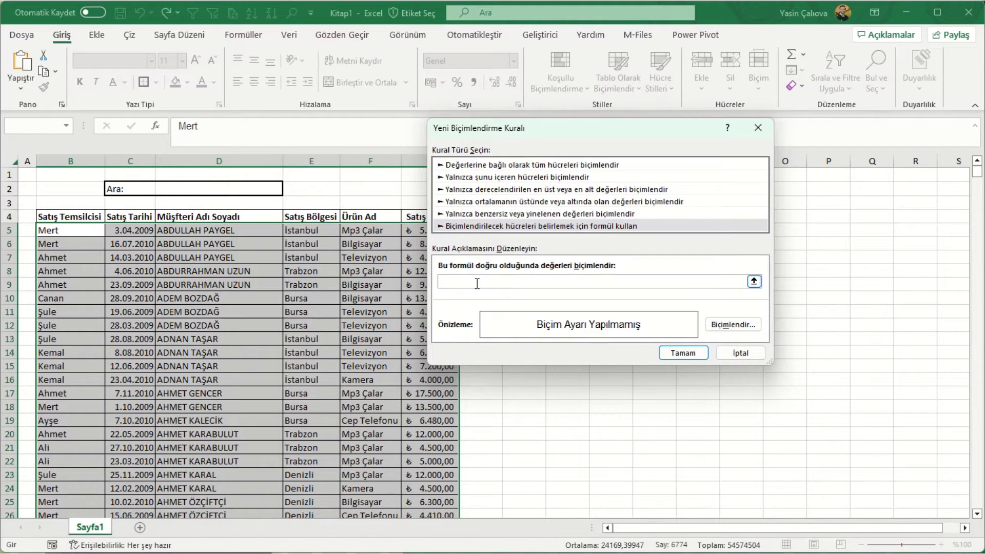
{"action": "type", "text": "=MBUL"}
{"action": "type", "text": "("}
{"action": "left_click", "coordinate": [235, 190]}
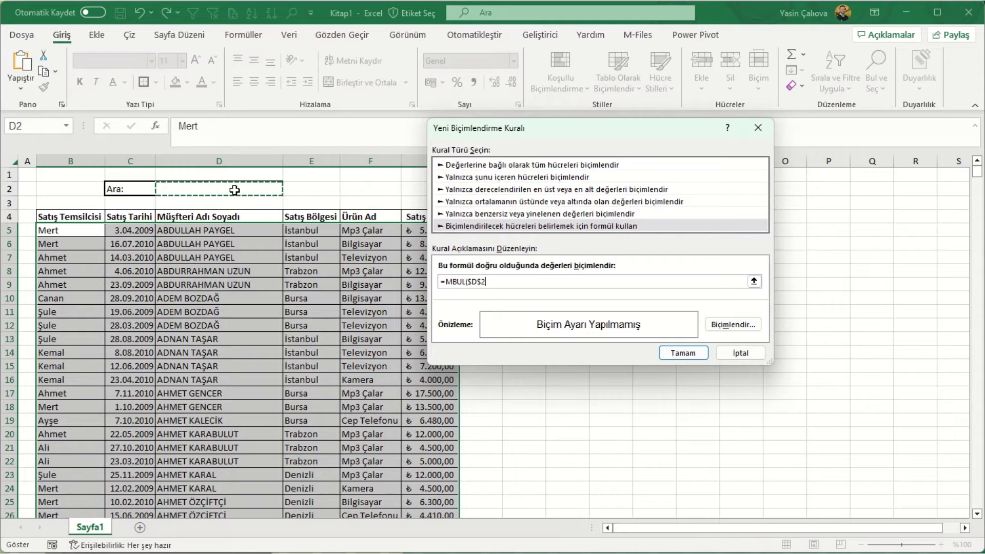
{"action": "left_click", "coordinate": [505, 284]}
{"action": "type", "text": ";"}
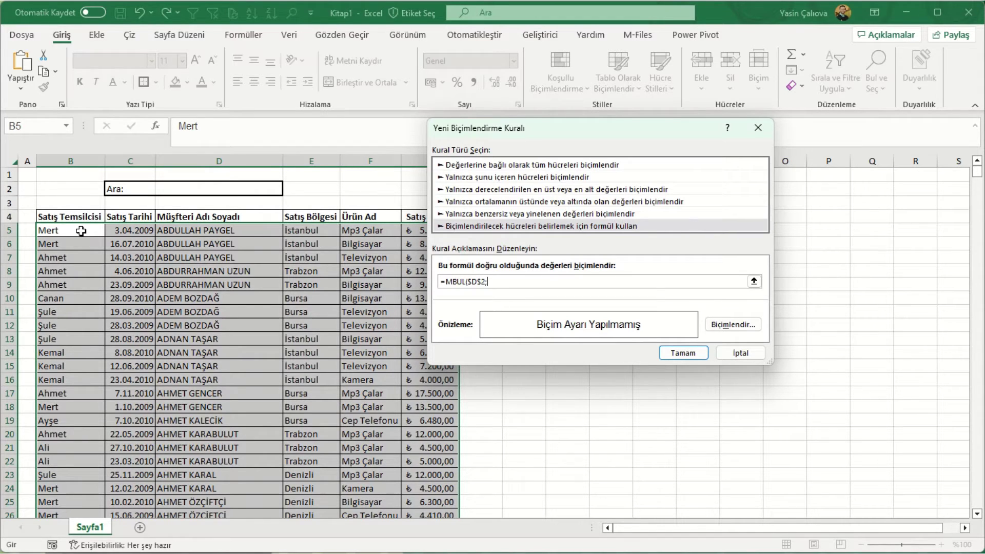
{"action": "left_click", "coordinate": [81, 231]}
{"action": "left_click", "coordinate": [503, 283]}
{"action": "left_click", "coordinate": [489, 284]}
- Complete the rule formula as =MBUL($D$2;$B5&$D5&$E5&$F5) with column-locked references
{"action": "key", "text": "F4"}
{"action": "key", "text": "F4"}
{"action": "left_click", "coordinate": [518, 282]}
{"action": "type", "text": "&"}
{"action": "left_click", "coordinate": [230, 234]}
{"action": "key", "text": "F4"}
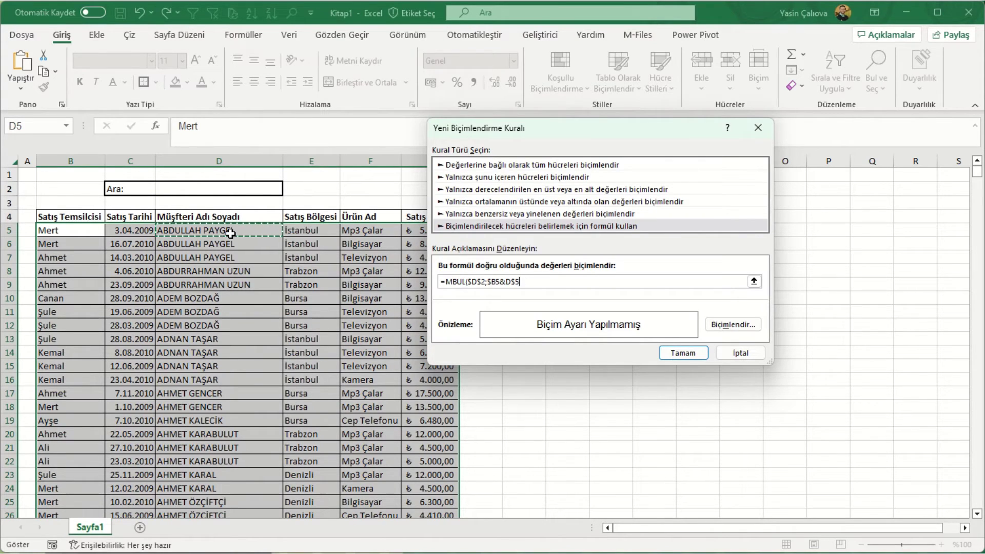
{"action": "key", "text": "F4"}
{"action": "type", "text": "&"}
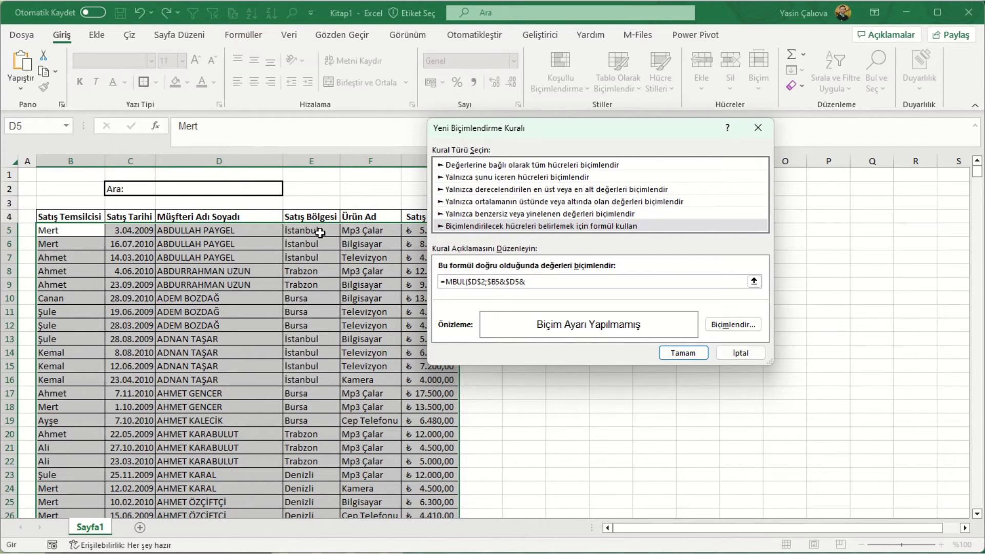
{"action": "left_click", "coordinate": [320, 233]}
{"action": "type", "text": "&"}
{"action": "left_click", "coordinate": [368, 230]}
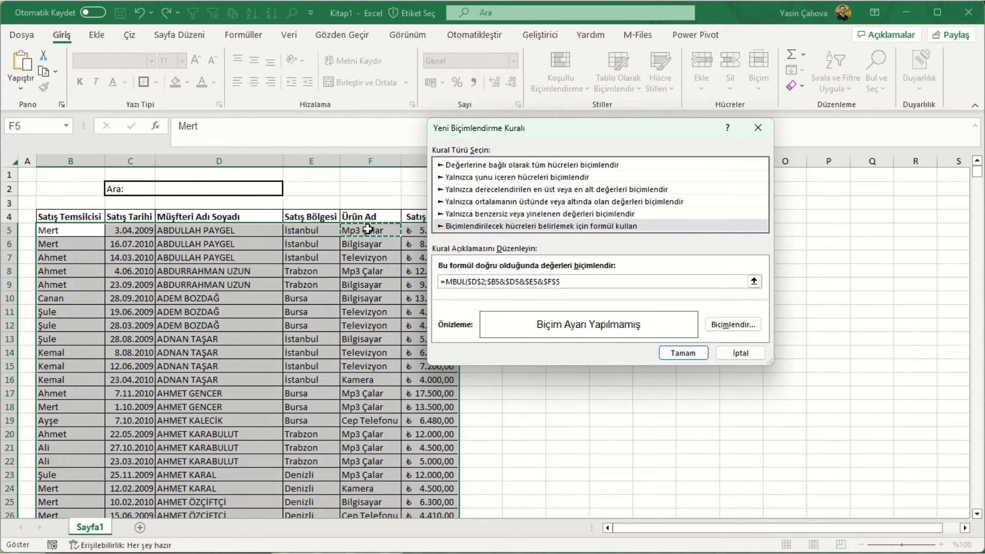
{"action": "key", "text": "F4"}
{"action": "key", "text": "F4"}
{"action": "type", "text": ")"}
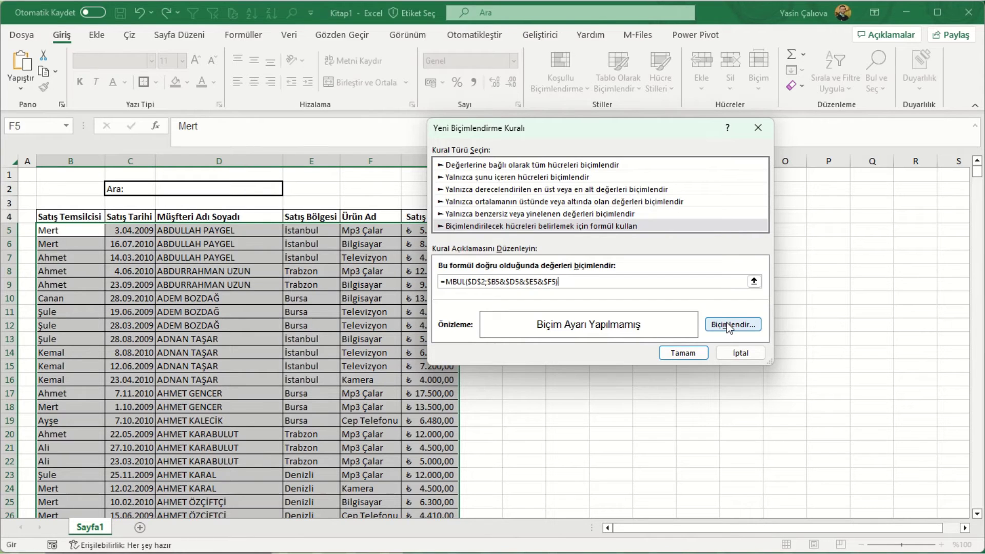
- Set the rule's format to white font colour on a green fill
{"action": "left_click", "coordinate": [727, 322]}
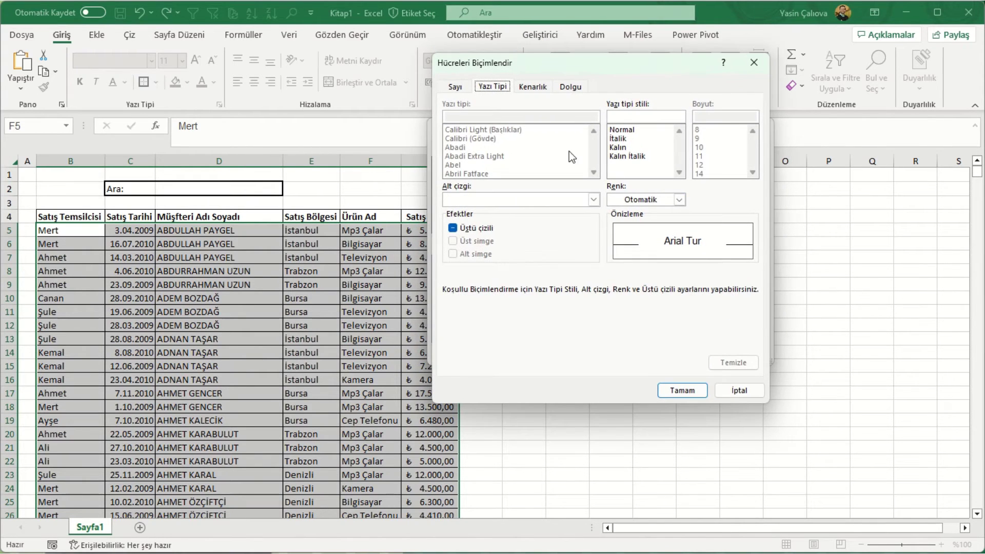
{"action": "left_click_drag", "start_coordinate": [586, 76], "coordinate": [431, 95]}
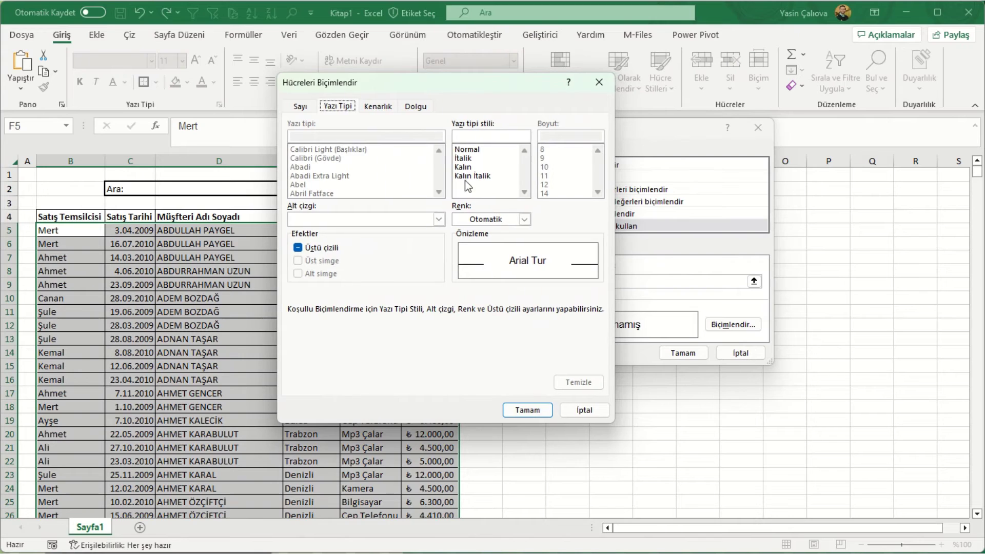
{"action": "left_click", "coordinate": [497, 220]}
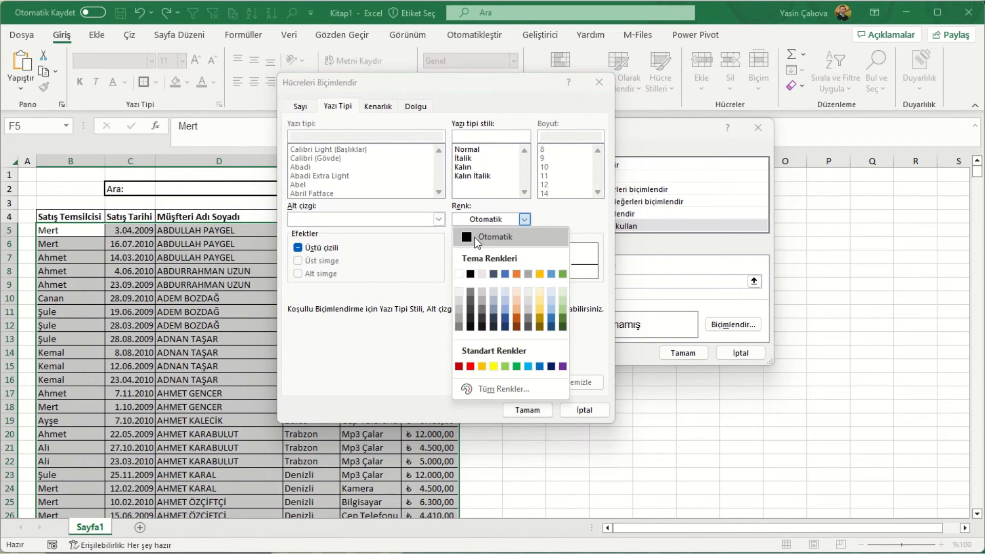
{"action": "left_click", "coordinate": [460, 274]}
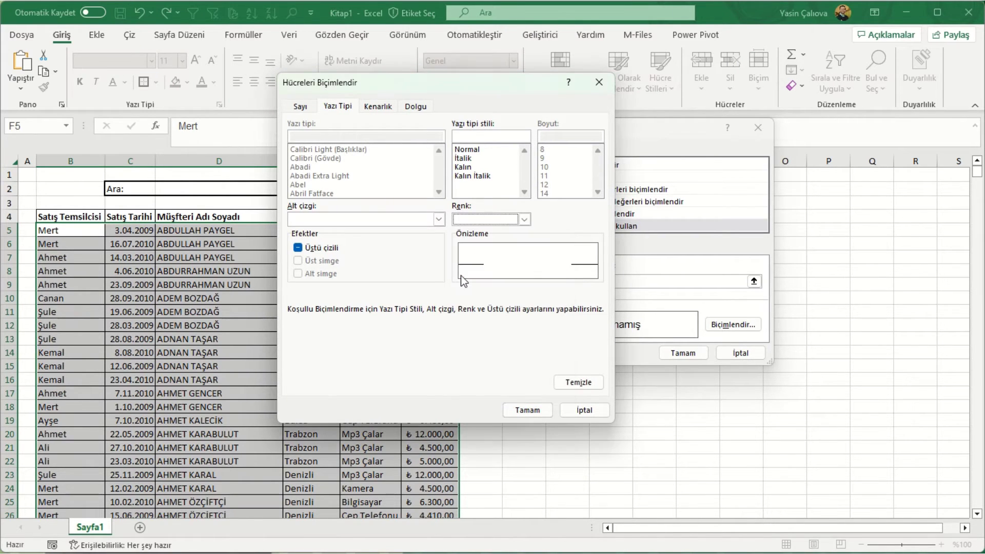
{"action": "left_click", "coordinate": [424, 109]}
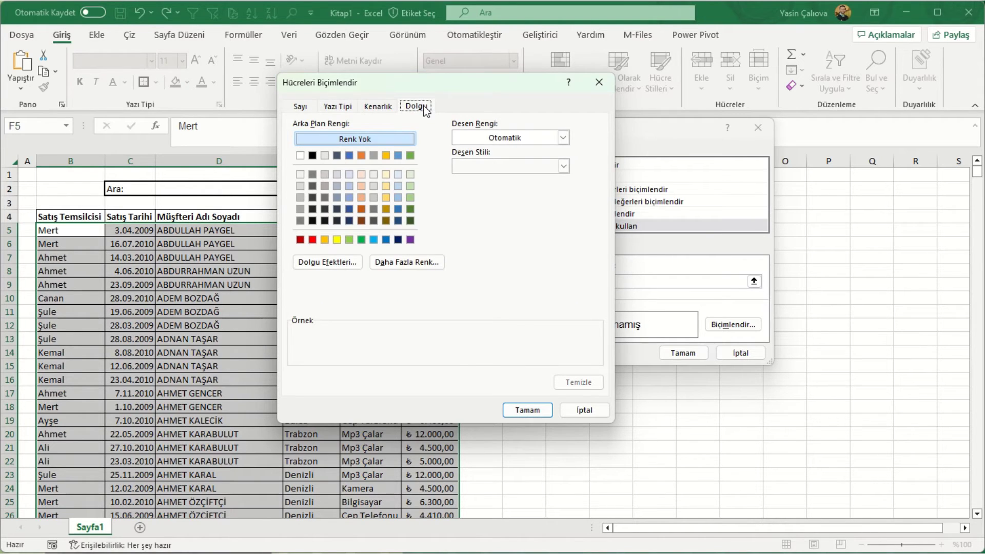
{"action": "left_click", "coordinate": [362, 239]}
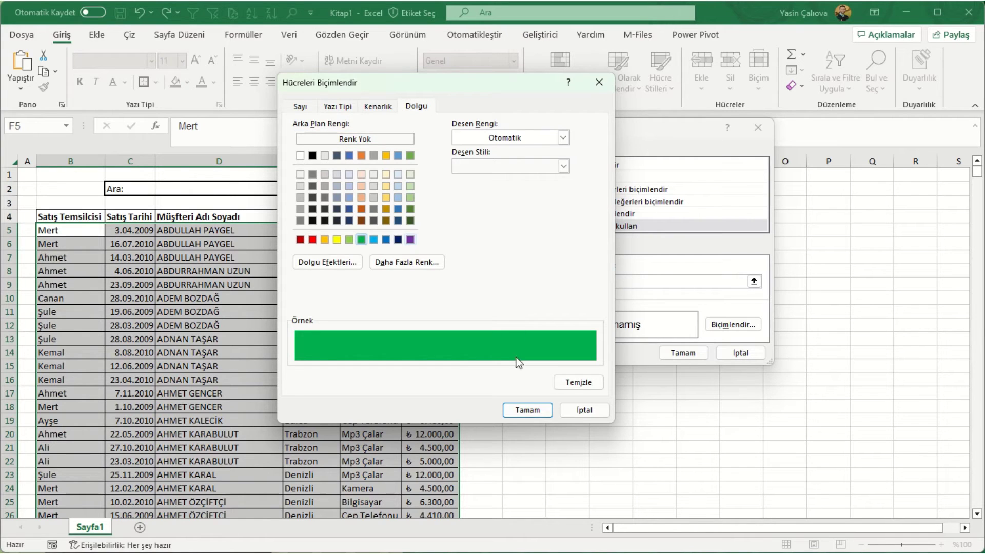
{"action": "left_click", "coordinate": [530, 409]}
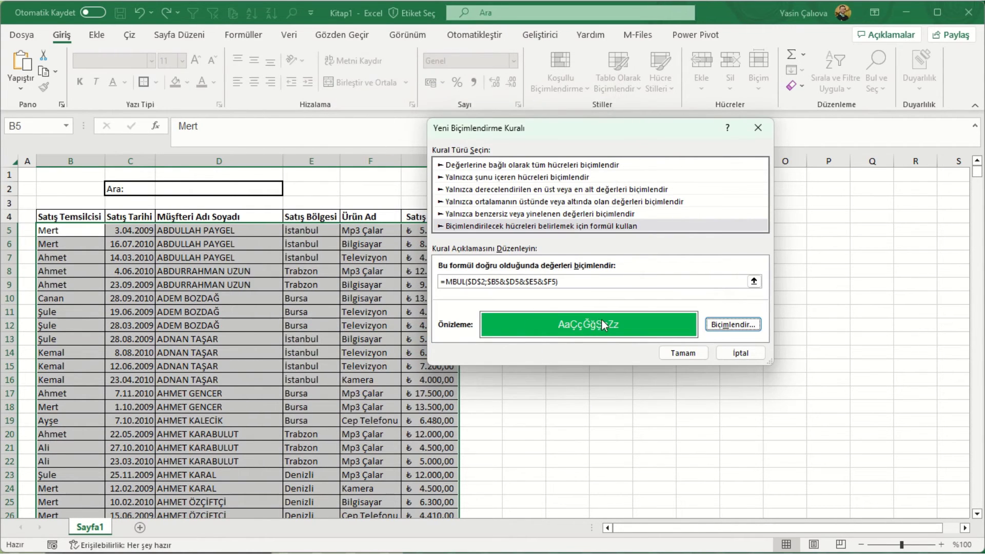
{"action": "left_click", "coordinate": [552, 279]}
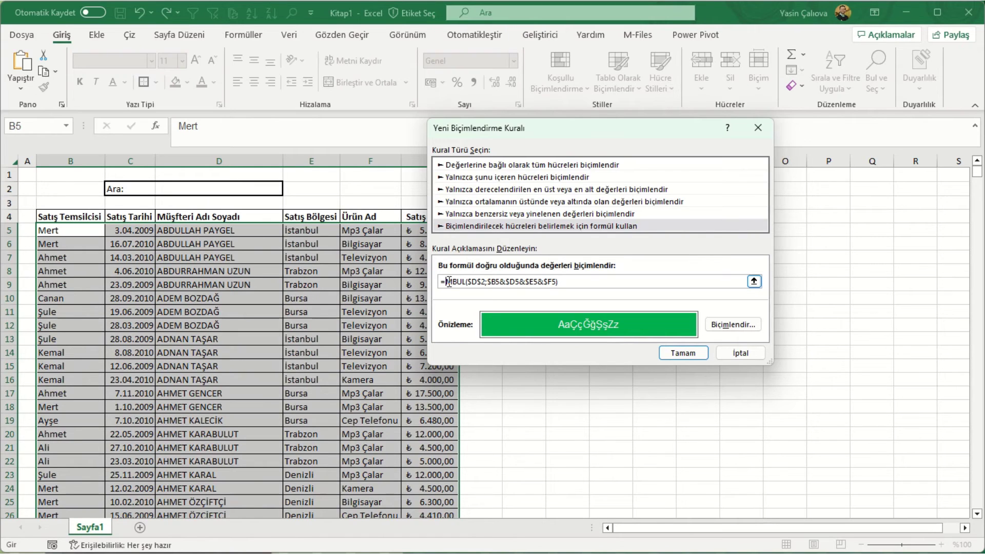
- Wrap the rule formula as =EĞER($D$2="";0;MBUL($D$2;$B5&$D5&$E5&$F5))
{"action": "type", "text": "Eğer"}
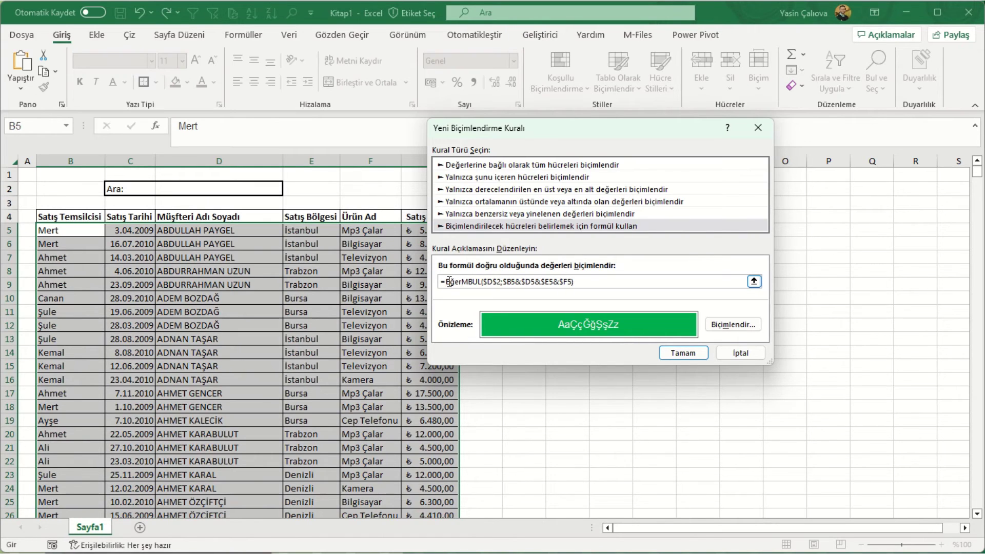
{"action": "key", "text": "BackSpace"}
{"action": "key", "text": "BackSpace"}
{"action": "key", "text": "BackSpace"}
{"action": "type", "text": "ĞER"}
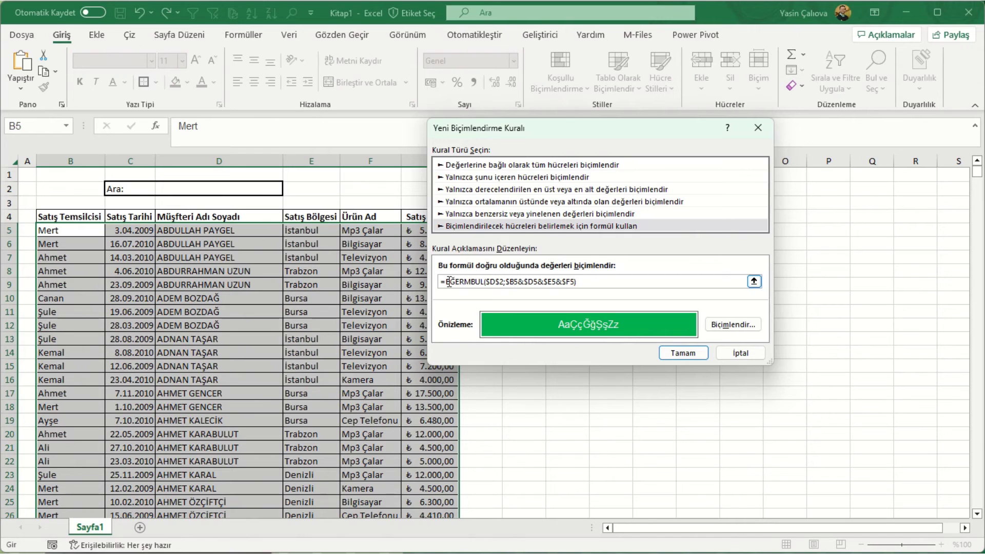
{"action": "type", "text": "("}
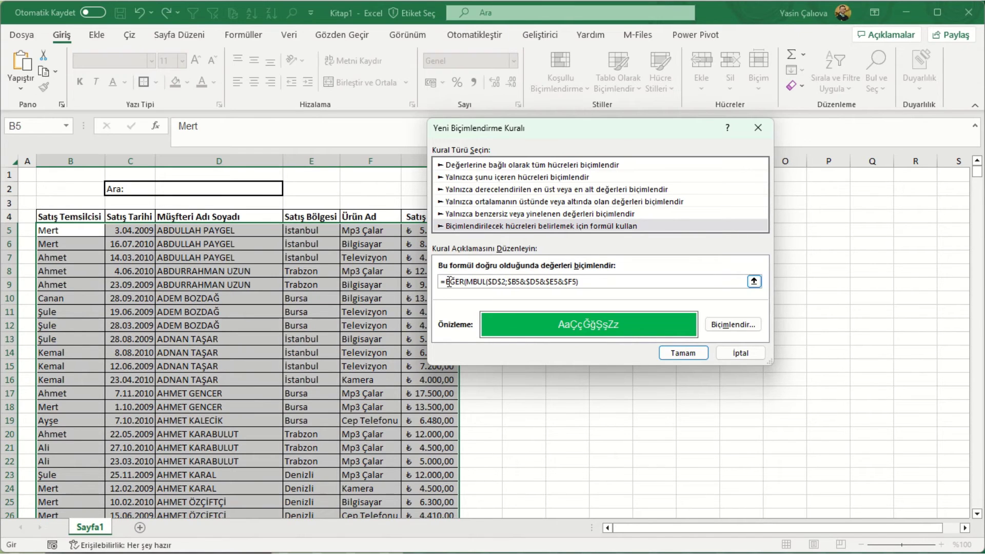
{"action": "left_click", "coordinate": [202, 187]}
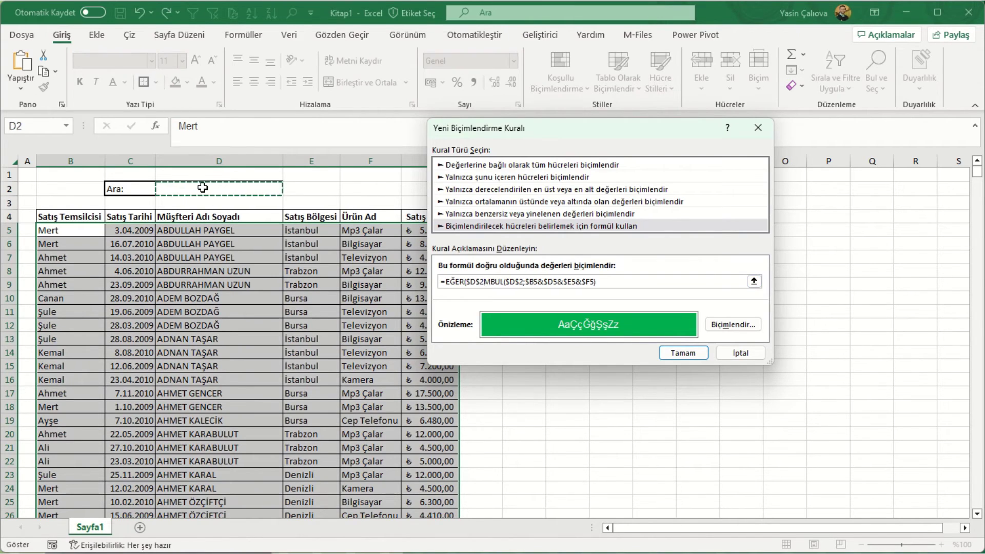
{"action": "type", "text": "="}
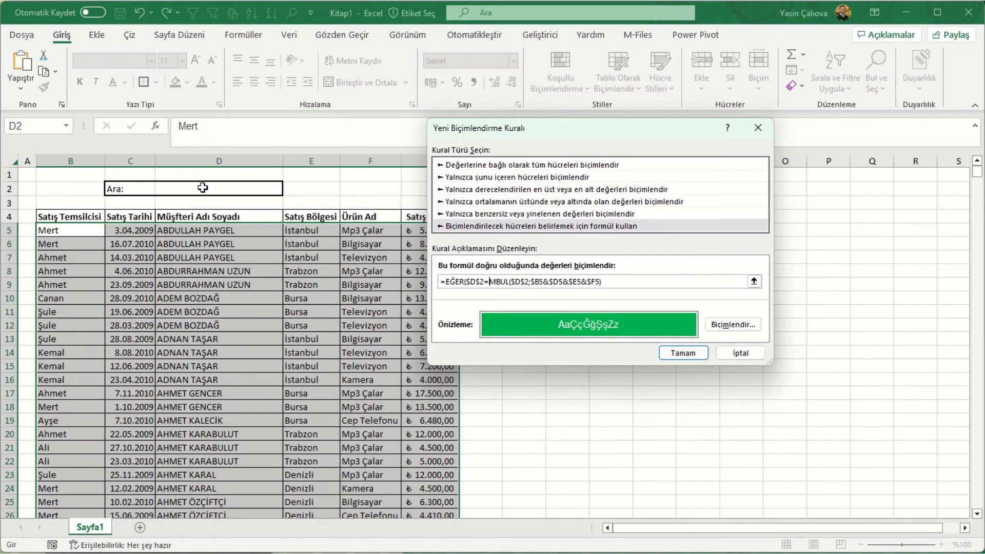
{"action": "type", "text": "\"\""}
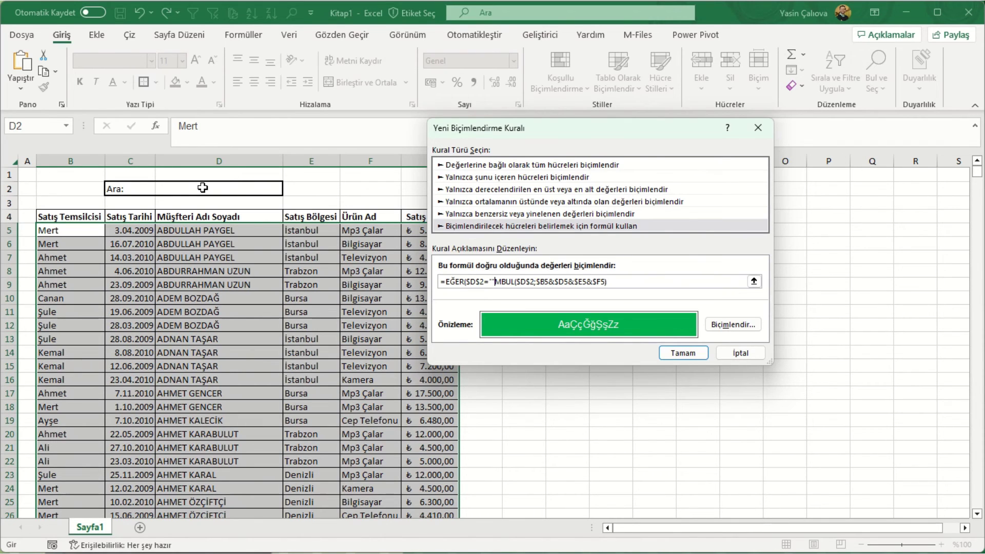
{"action": "type", "text": ";"}
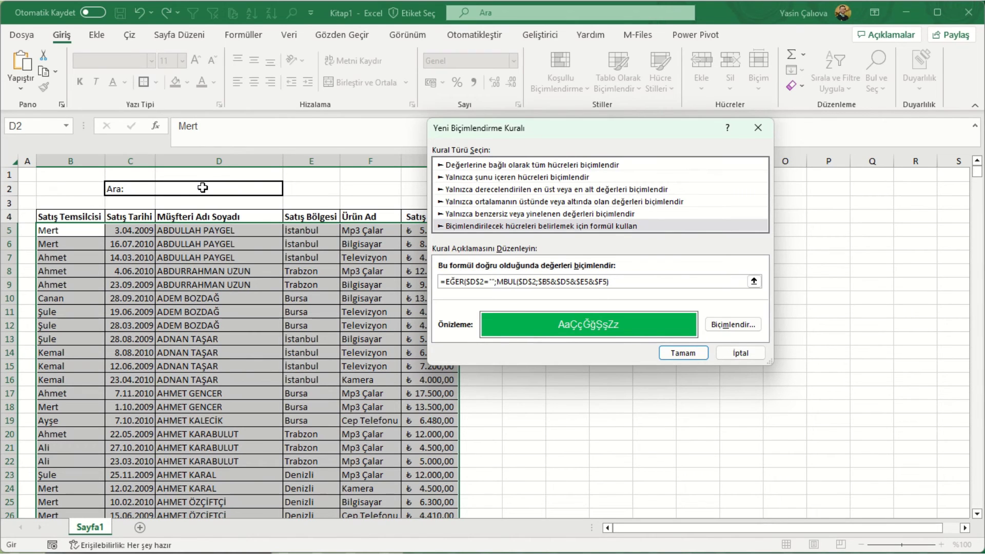
{"action": "type", "text": "0"}
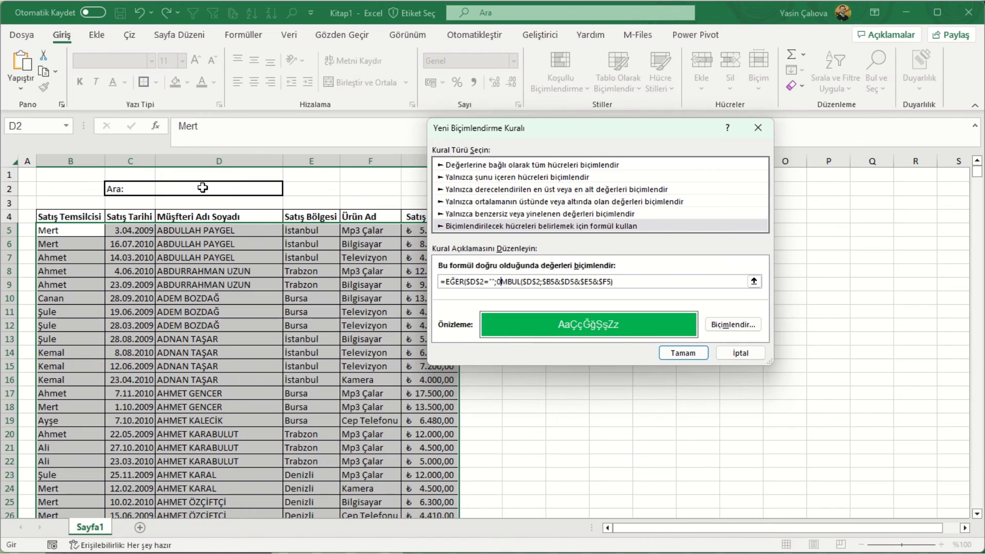
{"action": "type", "text": ";"}
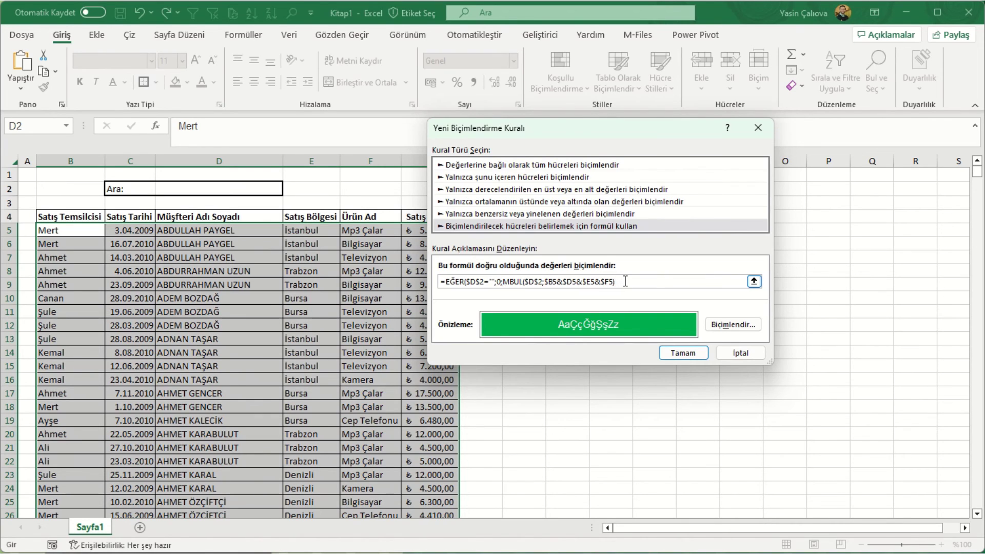
{"action": "type", "text": ")"}
- Apply the highlighting rule and enter a trial first name in search cell D2
{"action": "left_click", "coordinate": [684, 353]}
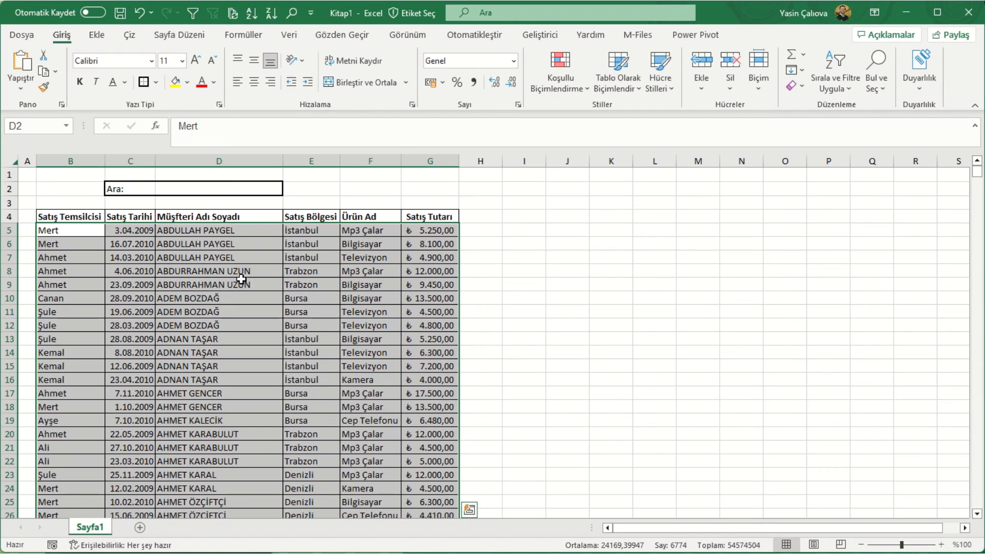
{"action": "left_click", "coordinate": [193, 259]}
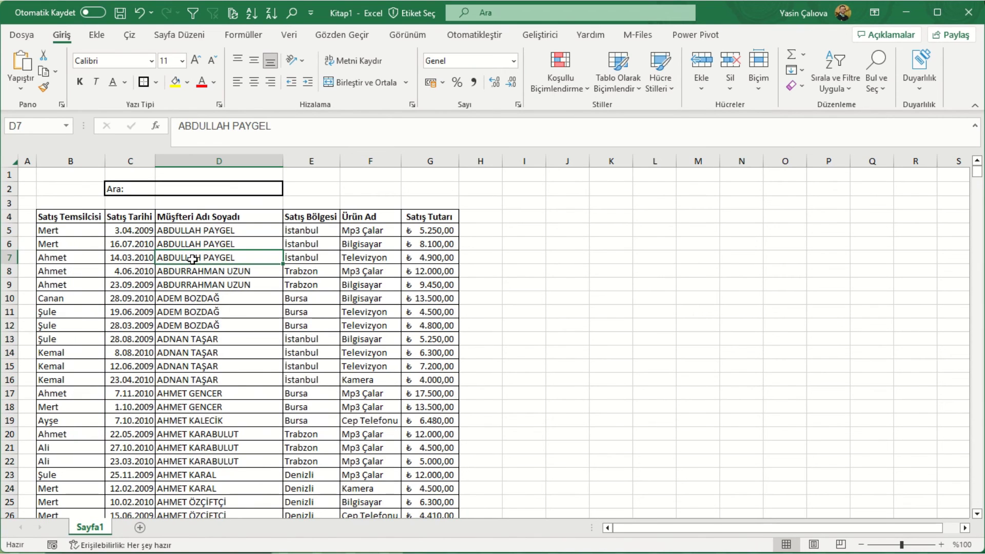
{"action": "left_click", "coordinate": [186, 190]}
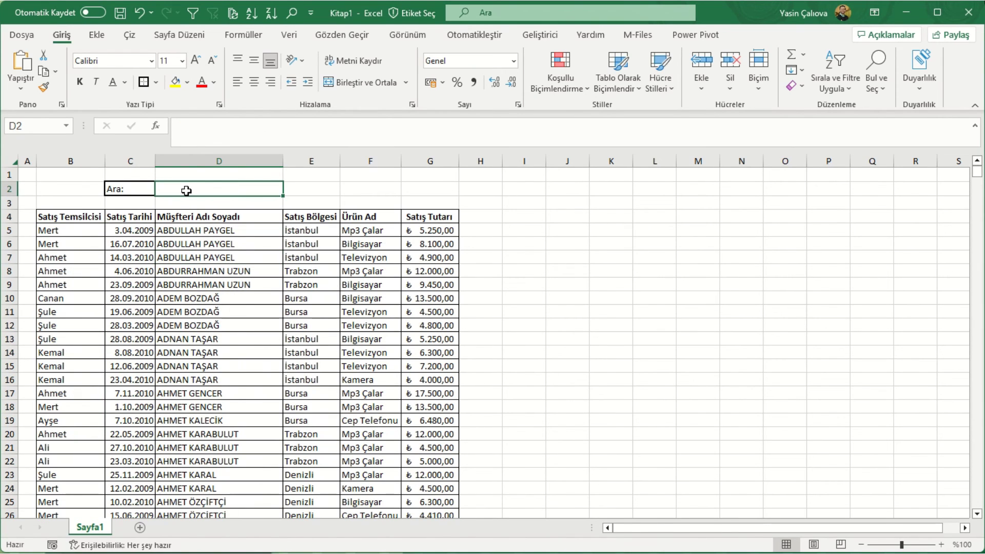
{"action": "type", "text": "Me"}
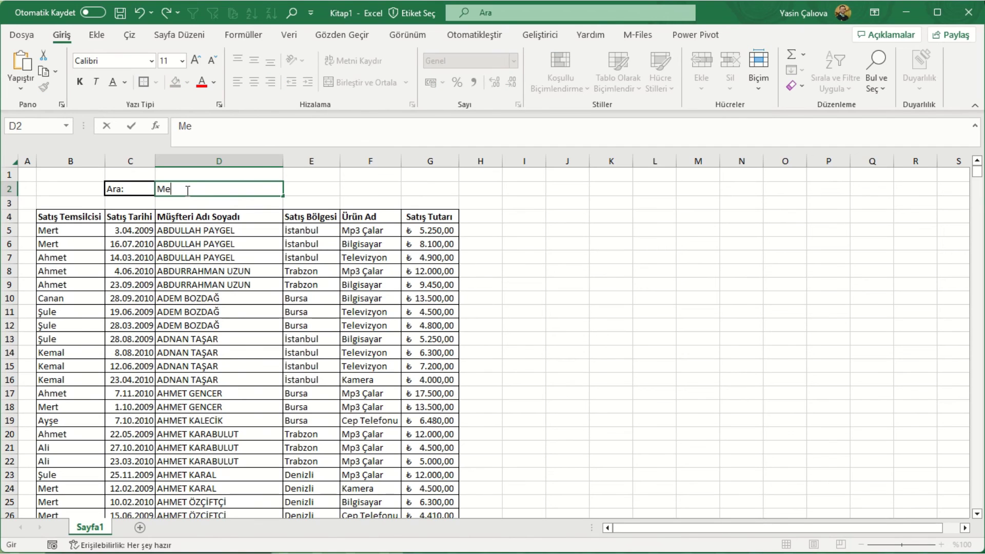
{"action": "type", "text": "rt"}
{"action": "key", "text": "Return"}
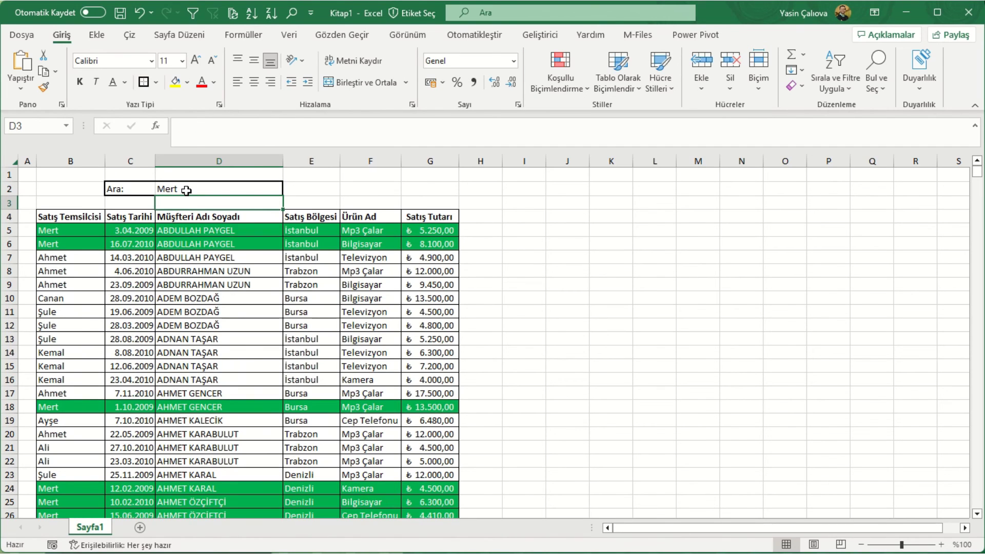
- Scroll to check the table, then search a customer's surname to highlight their four rows
{"action": "left_click", "coordinate": [187, 190]}
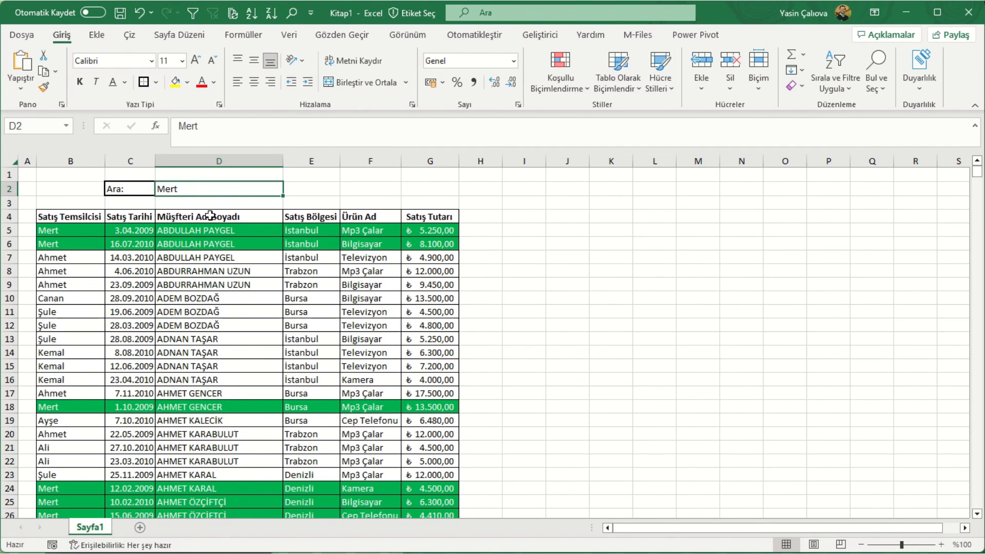
{"action": "scroll", "coordinate": [203, 277], "scroll_direction": "down", "scroll_amount": 6}
{"action": "scroll", "coordinate": [202, 277], "scroll_direction": "down", "scroll_amount": 6}
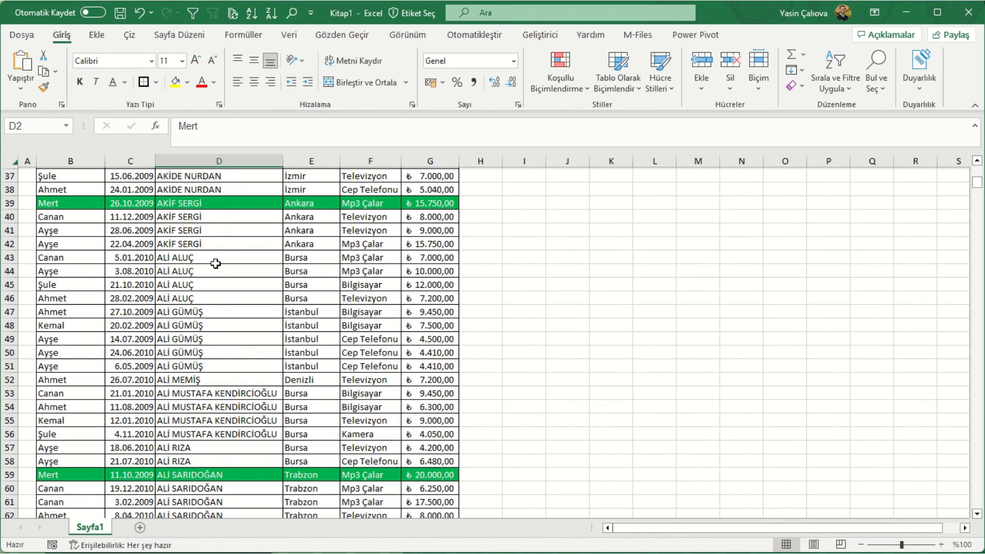
{"action": "scroll", "coordinate": [216, 264], "scroll_direction": "down", "scroll_amount": 6}
{"action": "scroll", "coordinate": [215, 264], "scroll_direction": "down", "scroll_amount": 6}
{"action": "scroll", "coordinate": [215, 263], "scroll_direction": "down", "scroll_amount": 1}
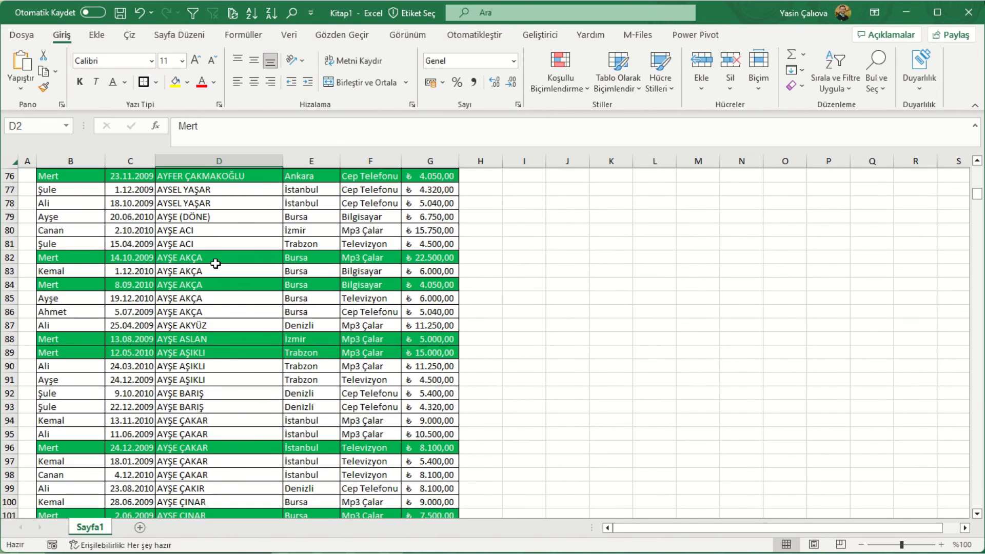
{"action": "scroll", "coordinate": [215, 264], "scroll_direction": "up", "scroll_amount": 7}
{"action": "scroll", "coordinate": [216, 264], "scroll_direction": "up", "scroll_amount": 7}
{"action": "scroll", "coordinate": [215, 263], "scroll_direction": "up", "scroll_amount": 6}
{"action": "scroll", "coordinate": [216, 264], "scroll_direction": "up", "scroll_amount": 5}
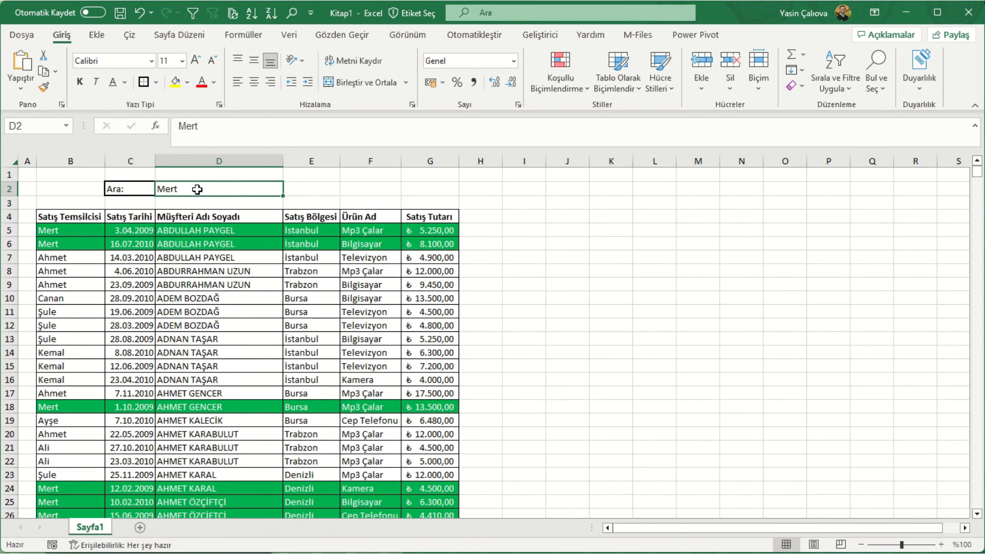
{"action": "type", "text": "TAŞAR"}
{"action": "key", "text": "Return"}
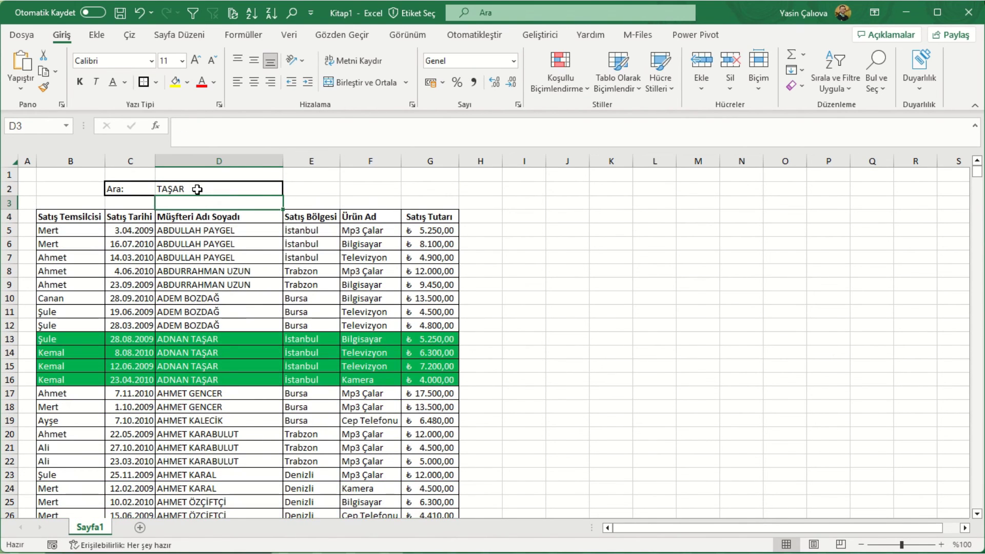
{"action": "left_click", "coordinate": [197, 189]}
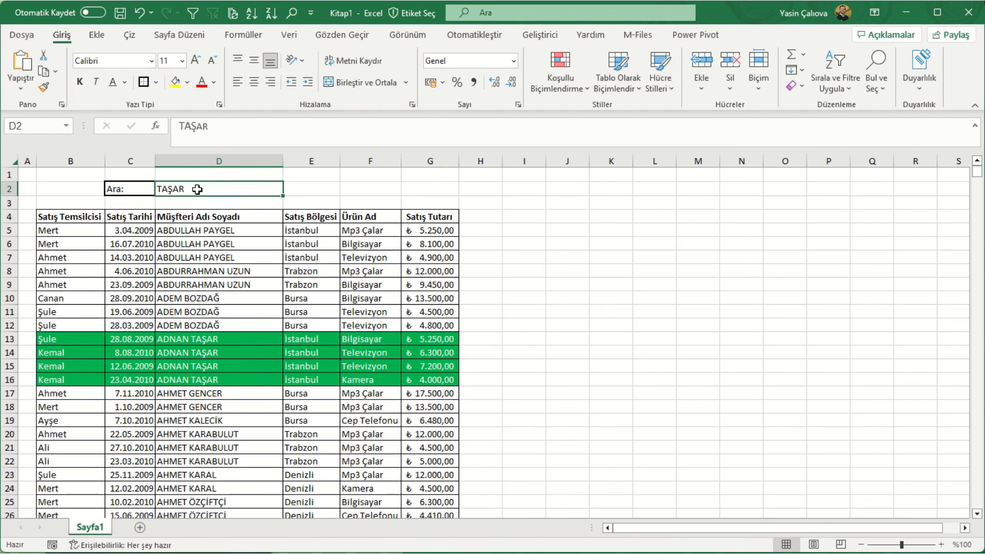